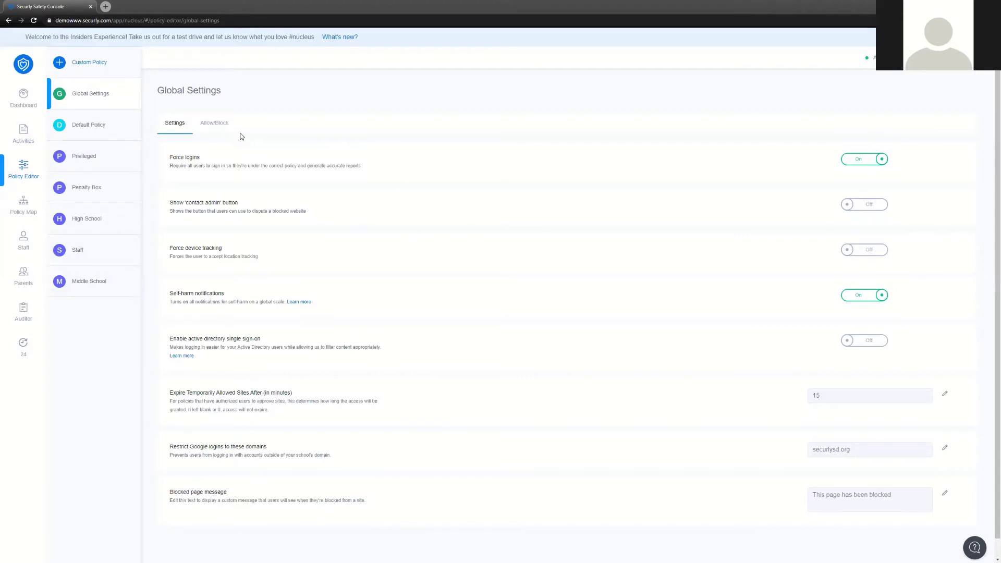
Step: Read through the Global Settings policy text, then open the Policy Map of org units
click(86, 100)
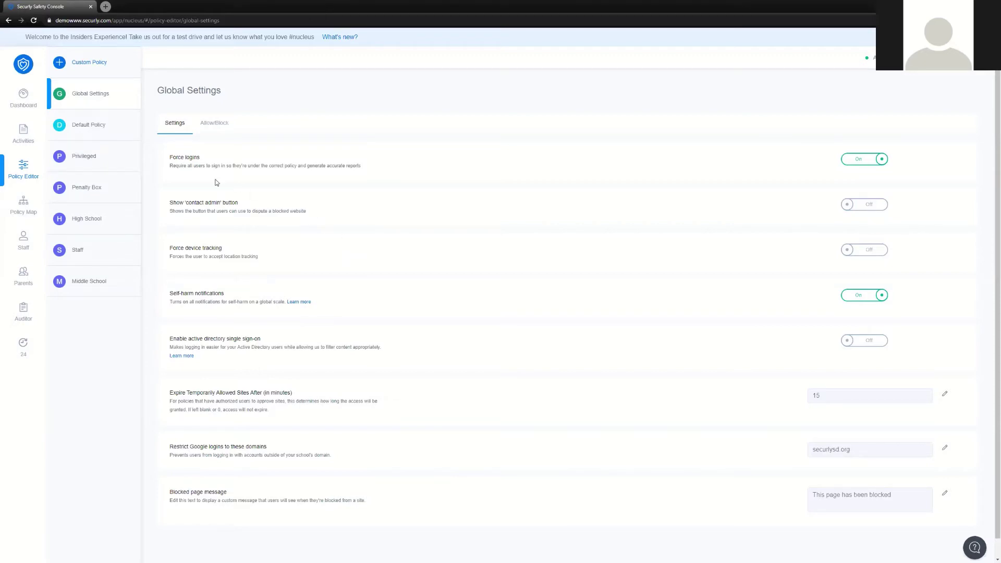
mouse_move(166, 163)
mouse_down()
mouse_move(188, 158)
mouse_move(170, 157)
mouse_up()
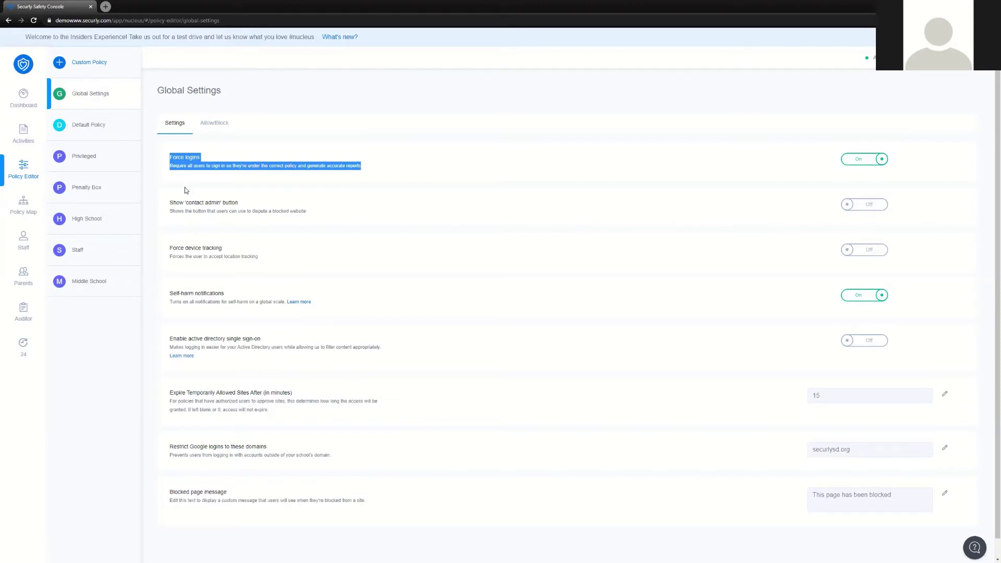
click(304, 262)
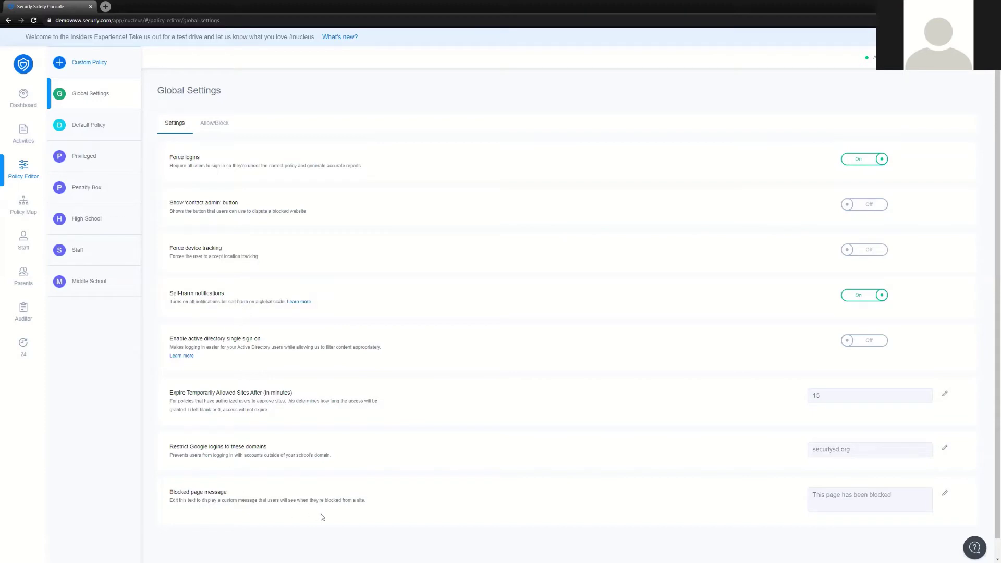
drag(361, 500, 168, 498)
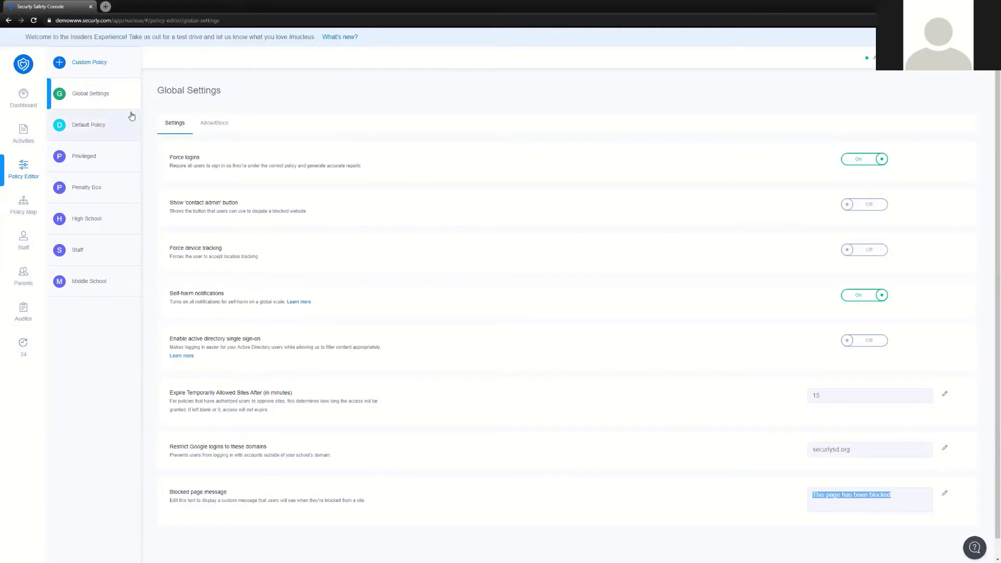
click(23, 204)
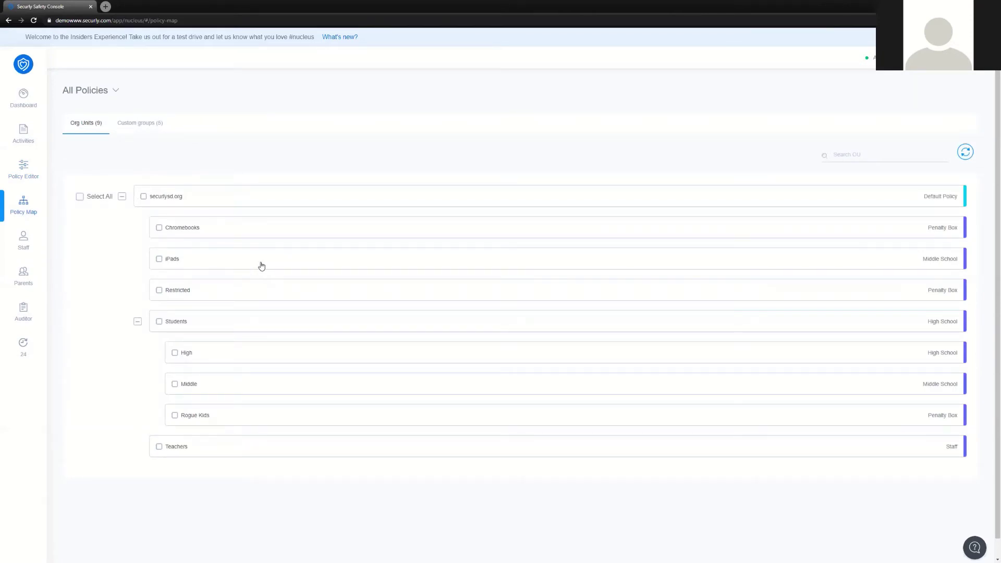
Step: Show Global Settings' Allow/Block lists, with quizlet.com allowed and *tiktok* and fb.com blocked
click(27, 175)
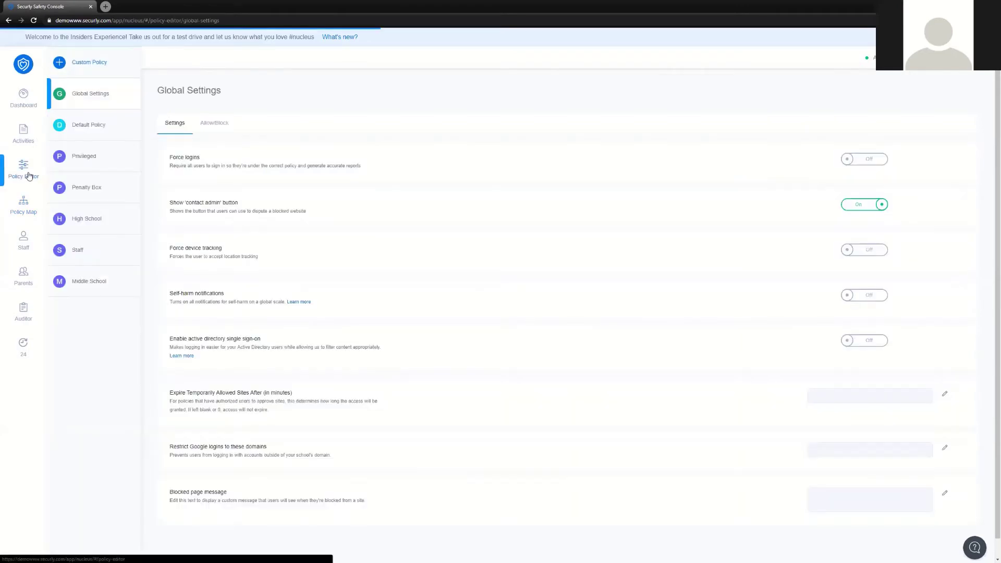
click(112, 106)
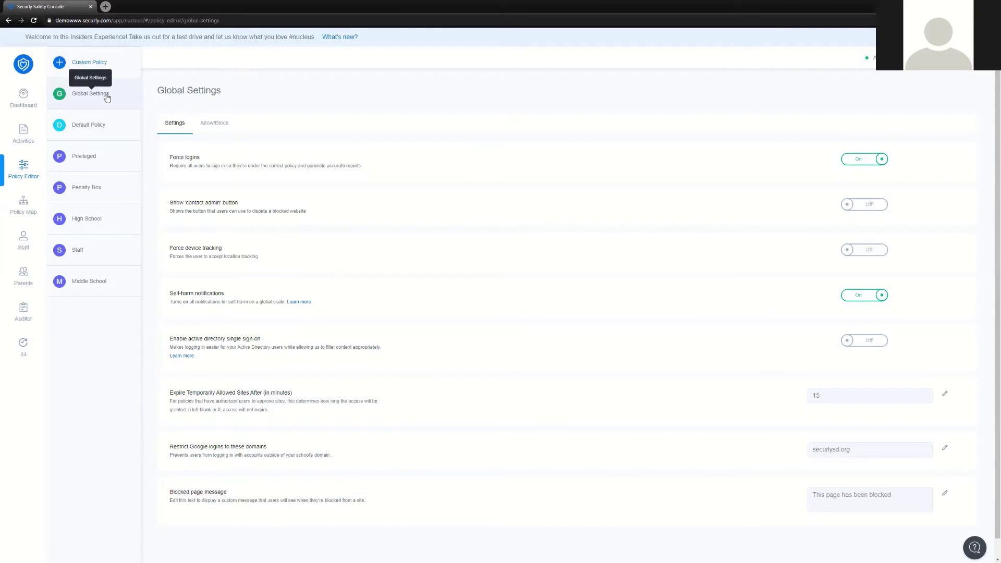
click(216, 123)
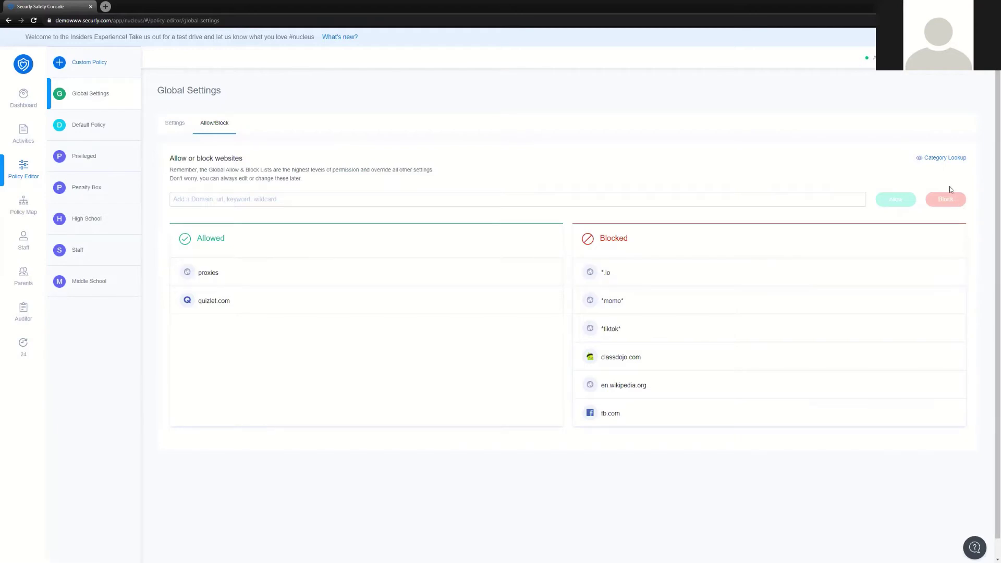
click(946, 158)
click(859, 122)
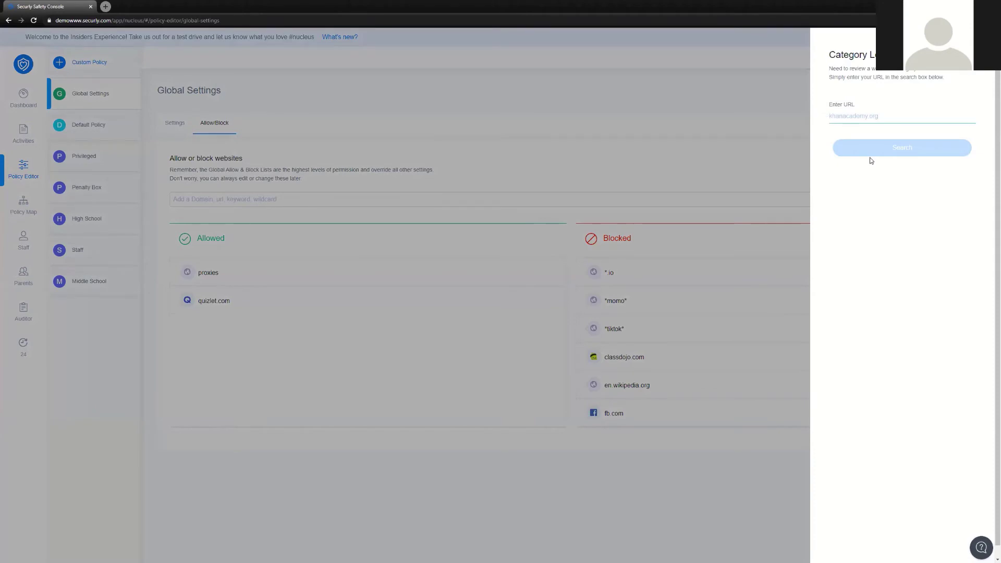
text(playboy.com)
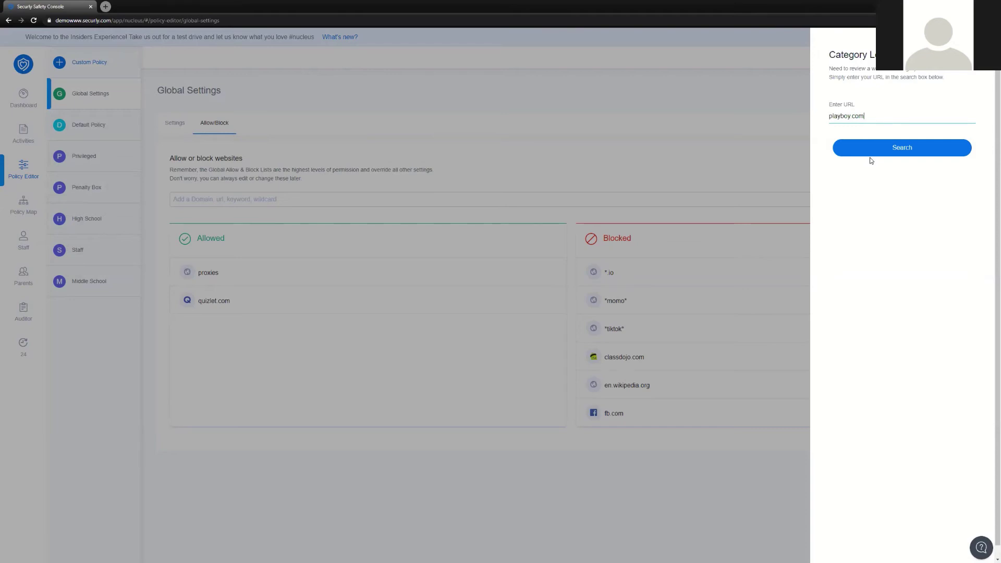
drag(870, 114, 822, 121)
click(873, 150)
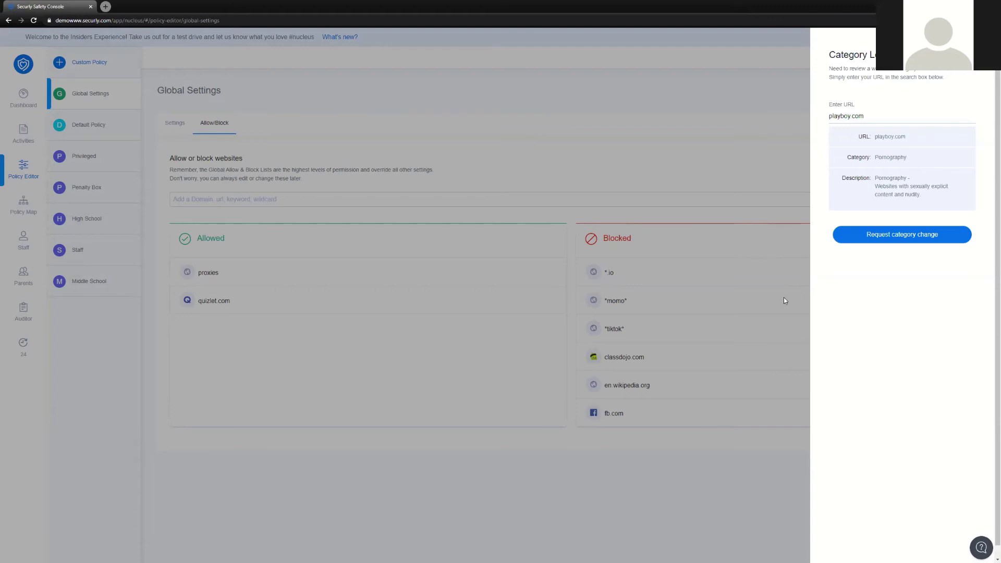
click(785, 301)
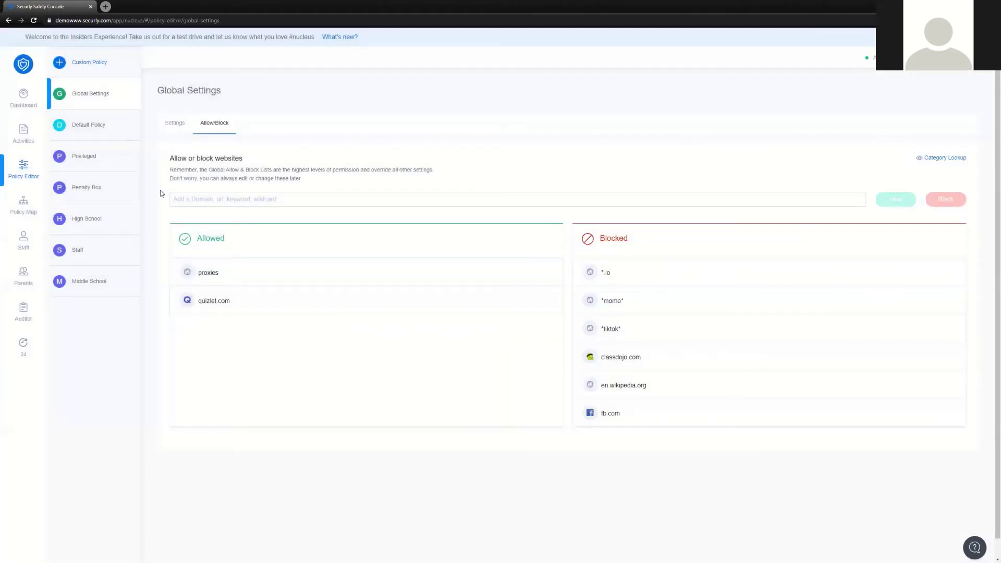
Step: Open the Default Policy and scroll through its content categories
click(102, 125)
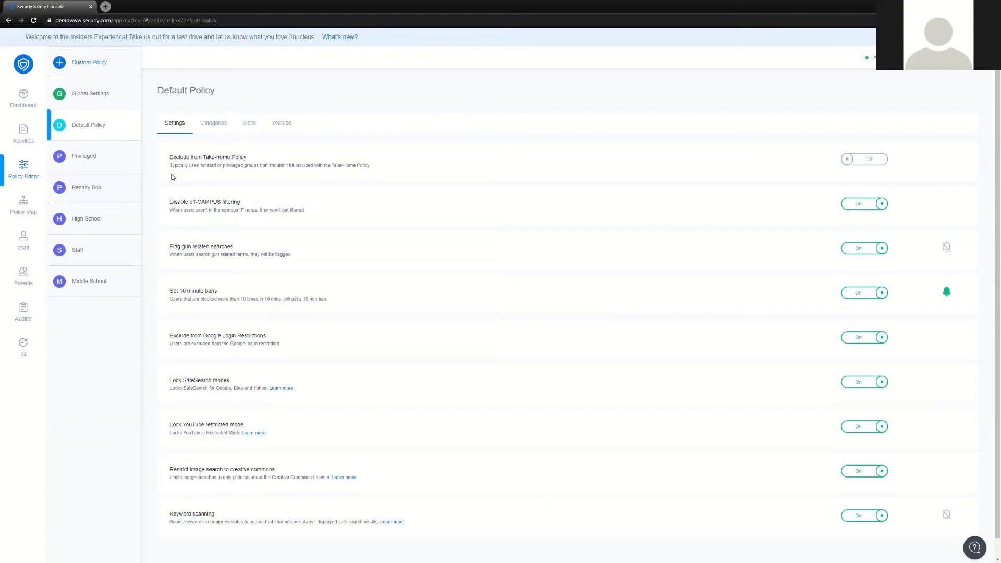
click(203, 125)
scroll(342, 261, down, 5)
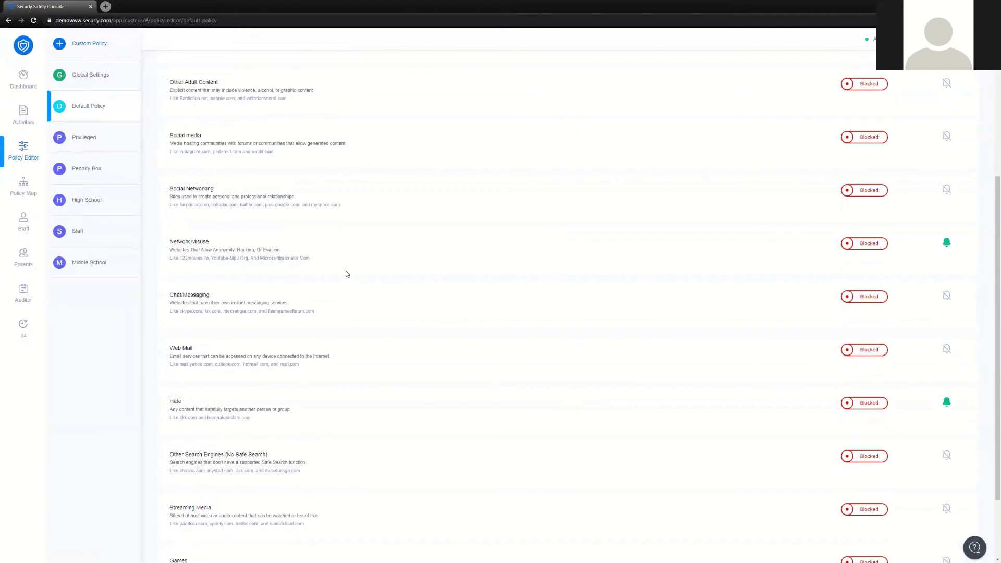
scroll(346, 274, down, 2)
scroll(337, 272, up, 6)
Step: Review Default Policy settings like Lock SafeSearch, keyword scanning and gun-search flagging, then return to Categories
click(174, 125)
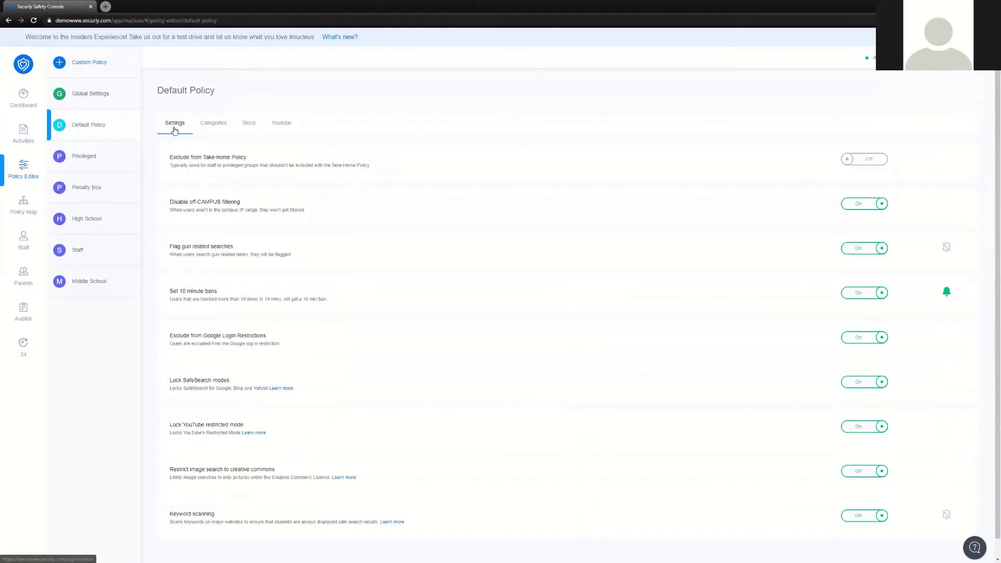
scroll(226, 342, down, 1)
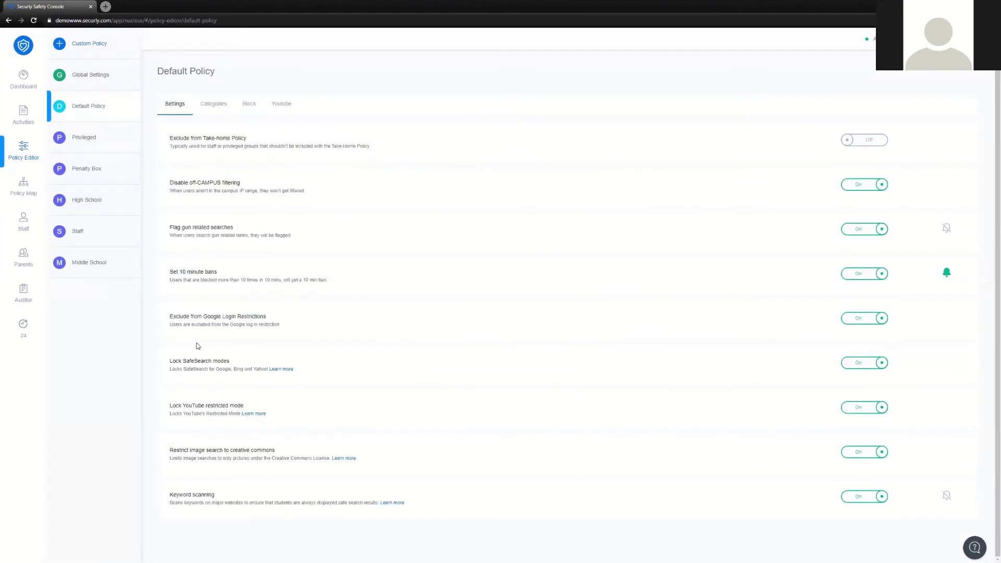
mouse_move(168, 364)
mouse_down()
mouse_move(211, 361)
mouse_move(171, 359)
mouse_up()
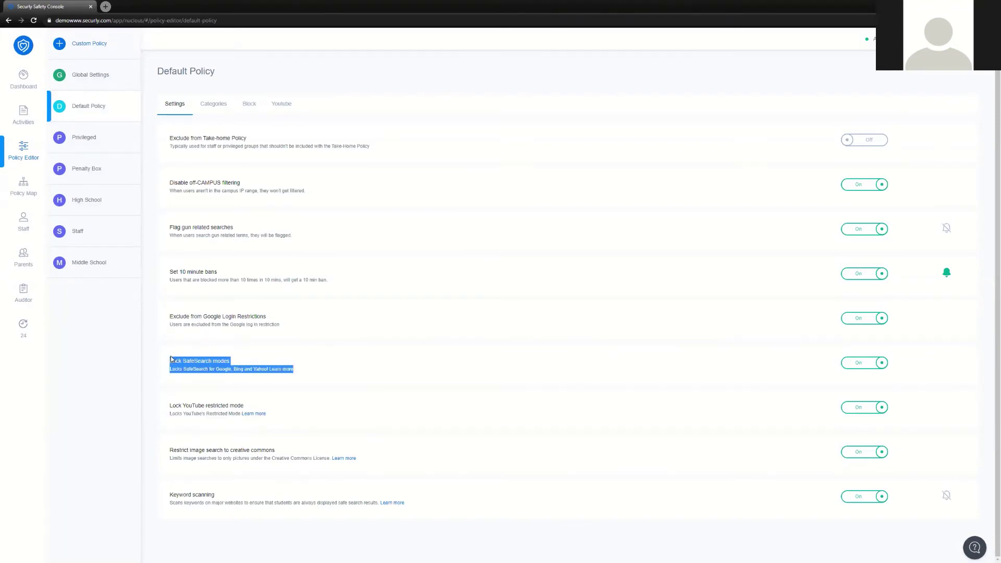
click(162, 405)
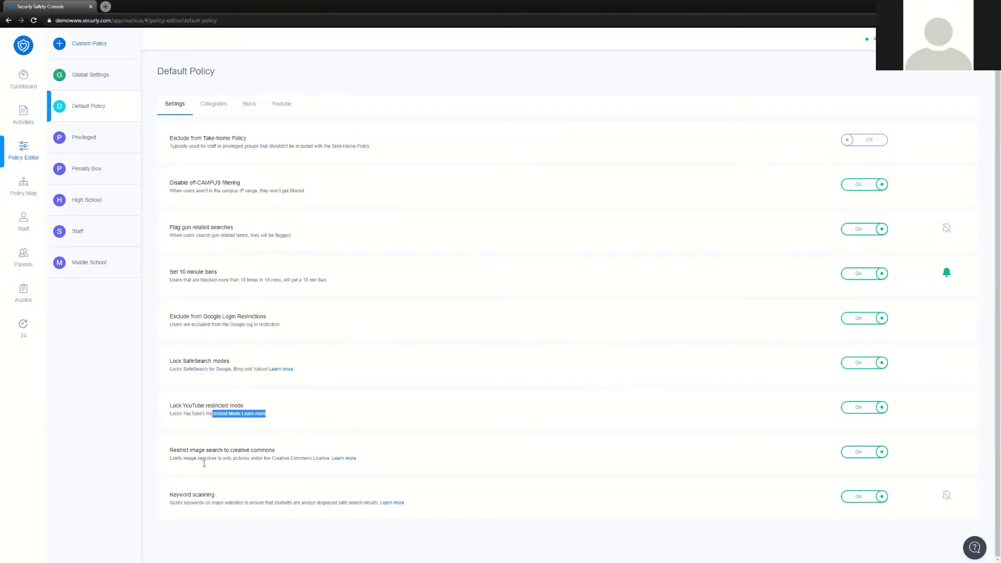
drag(405, 505, 257, 486)
click(394, 256)
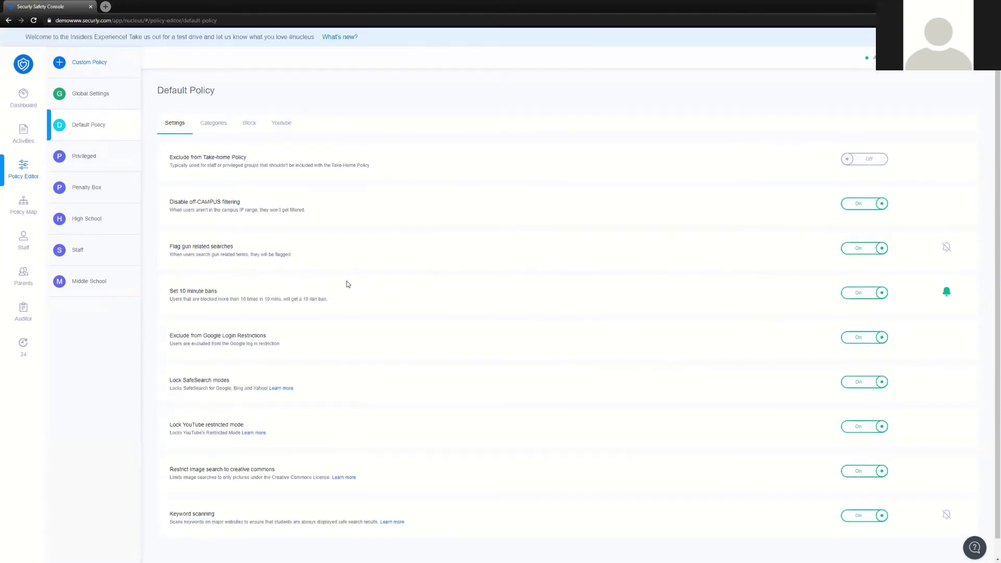
drag(304, 260, 170, 246)
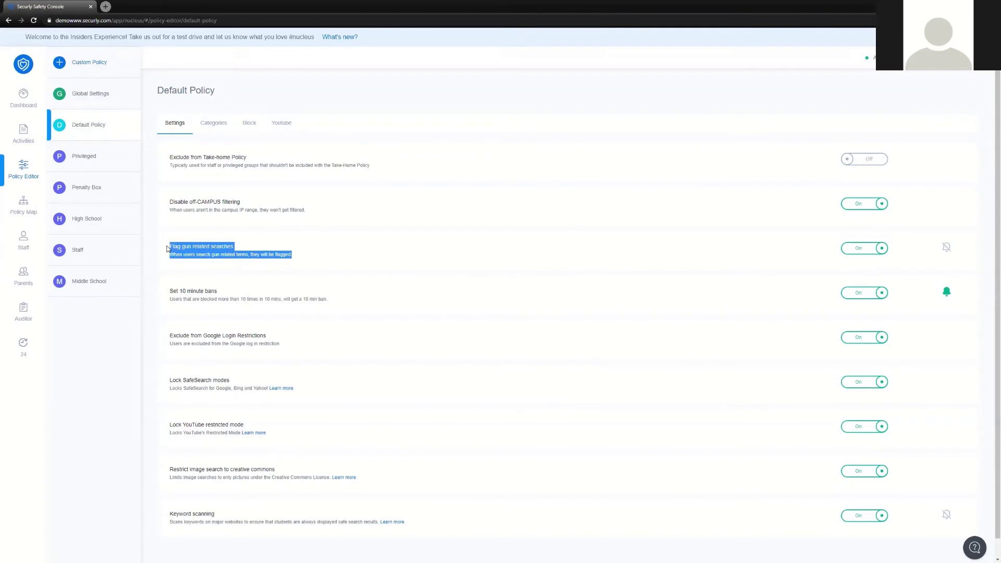
triple_click(170, 246)
click(212, 129)
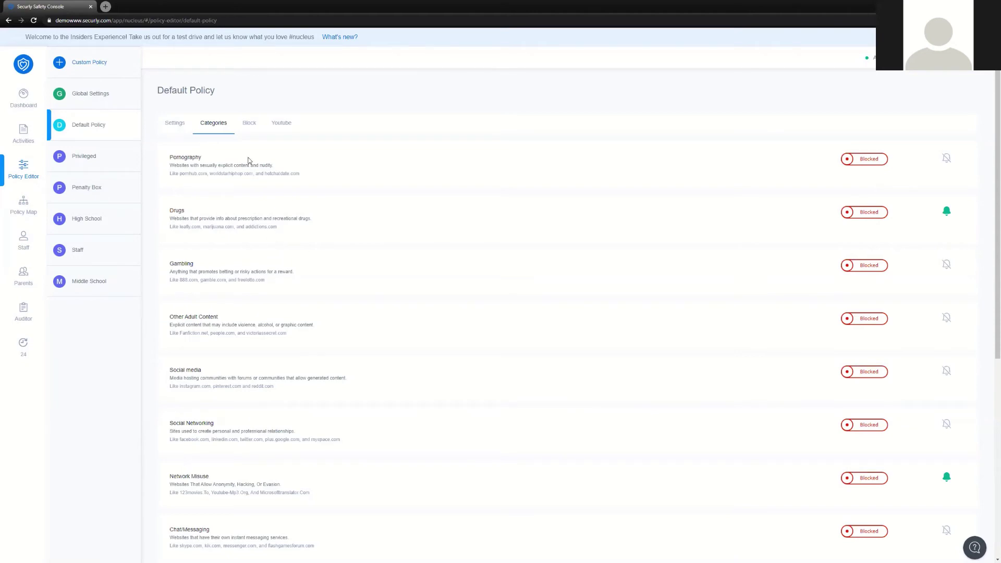
Step: Check the Default Policy's blocked websites and YouTube settings, then start a new custom policy
click(247, 128)
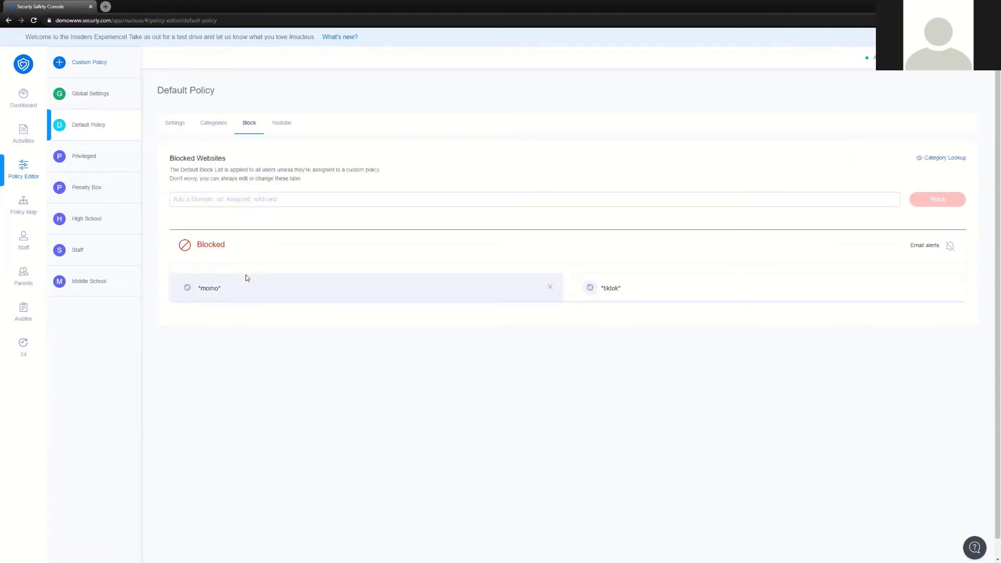
click(281, 123)
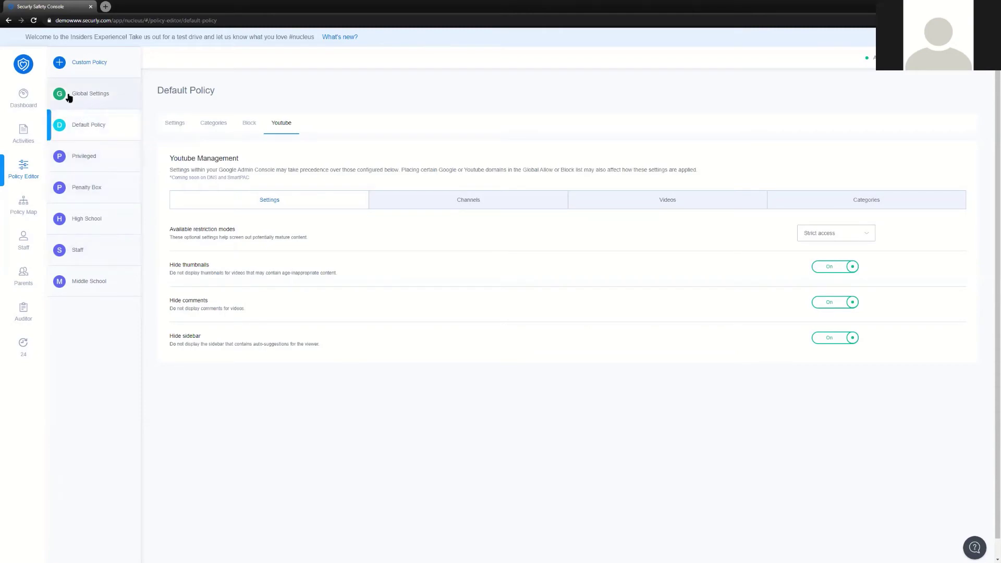
click(115, 62)
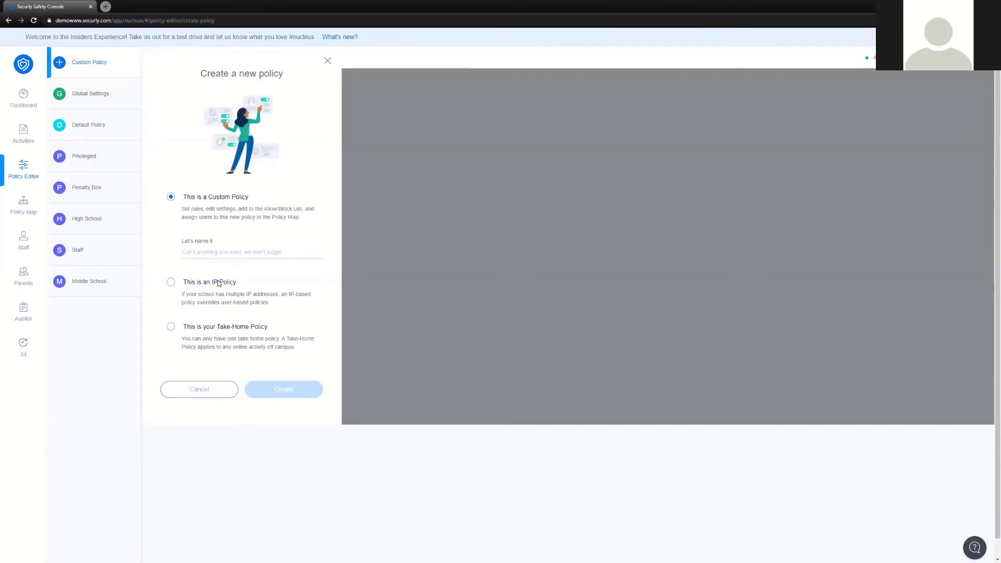
Step: Name the new custom policy 'IT Test' and create it
click(239, 253)
text(C)
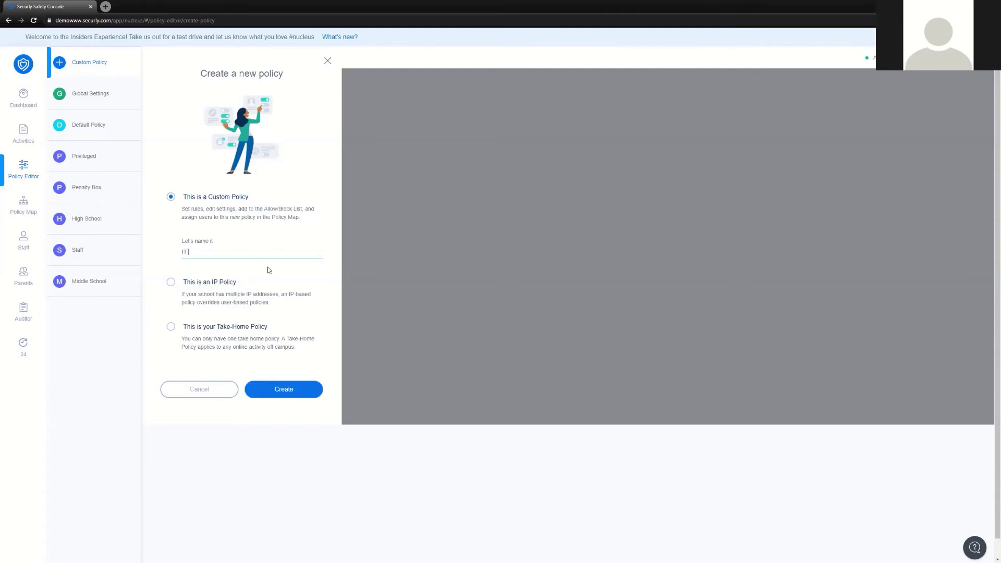
text(T Test)
click(293, 390)
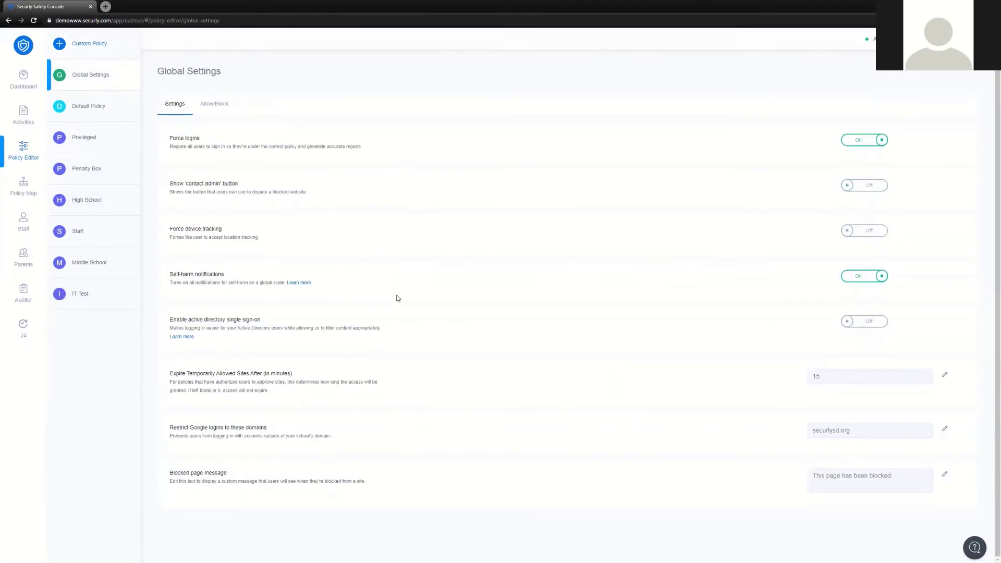
click(214, 124)
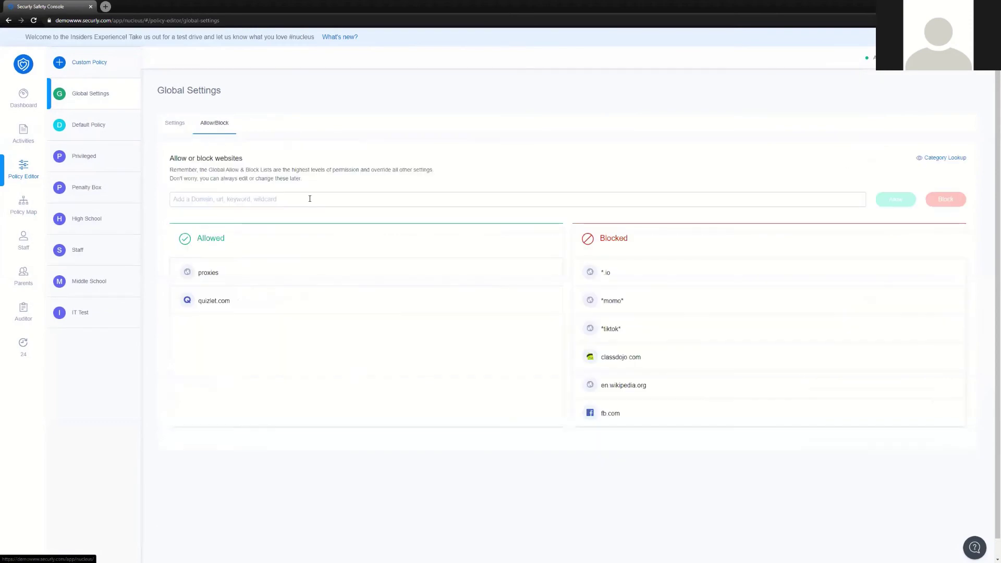
Step: Open the IT Test policy's settings toggles
click(168, 126)
click(102, 310)
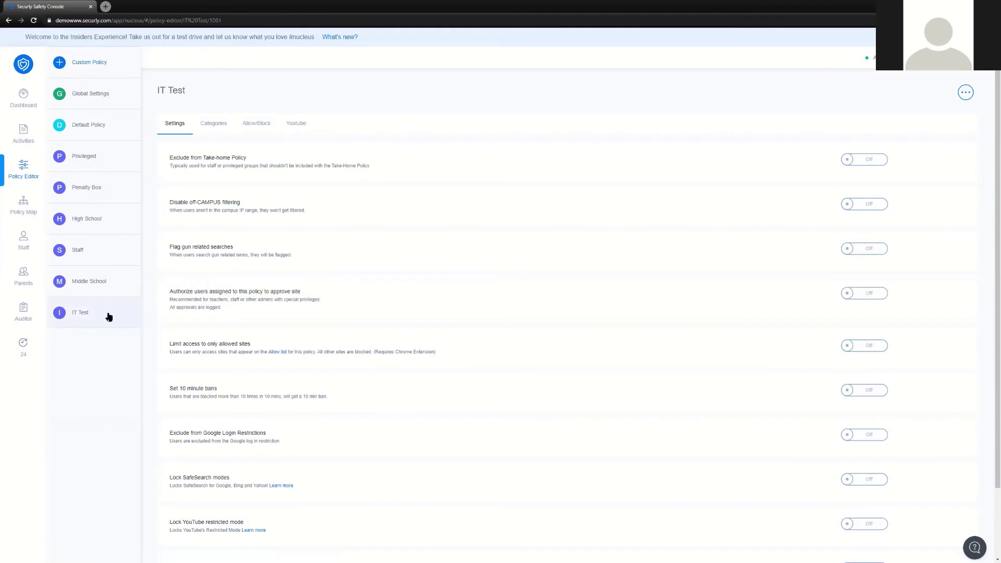
scroll(402, 306, down, 2)
scroll(402, 306, up, 2)
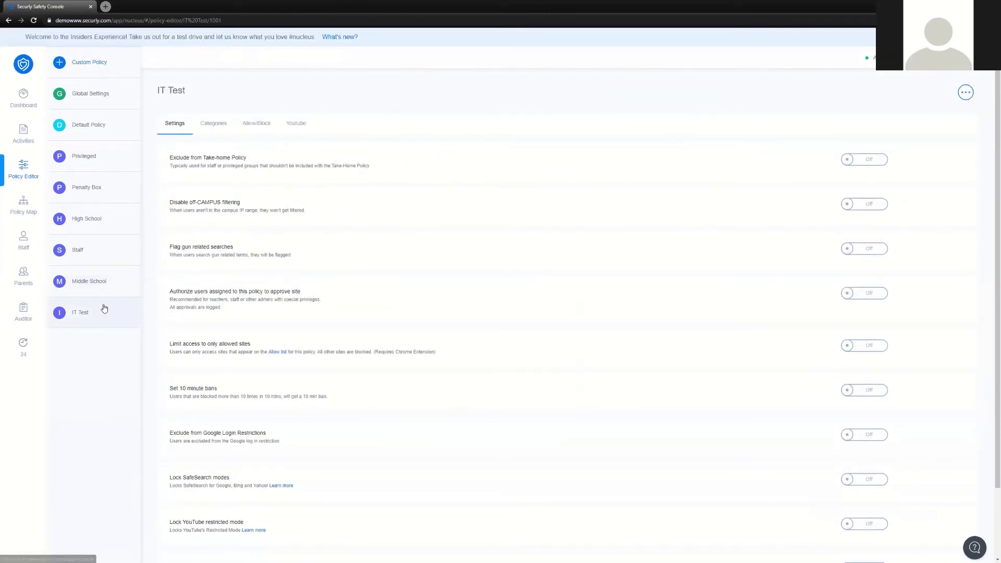
scroll(409, 337, down, 2)
Step: Switch on Lock SafeSearch, YouTube restricted mode, Creative Commons image search and keyword scanning
click(866, 400)
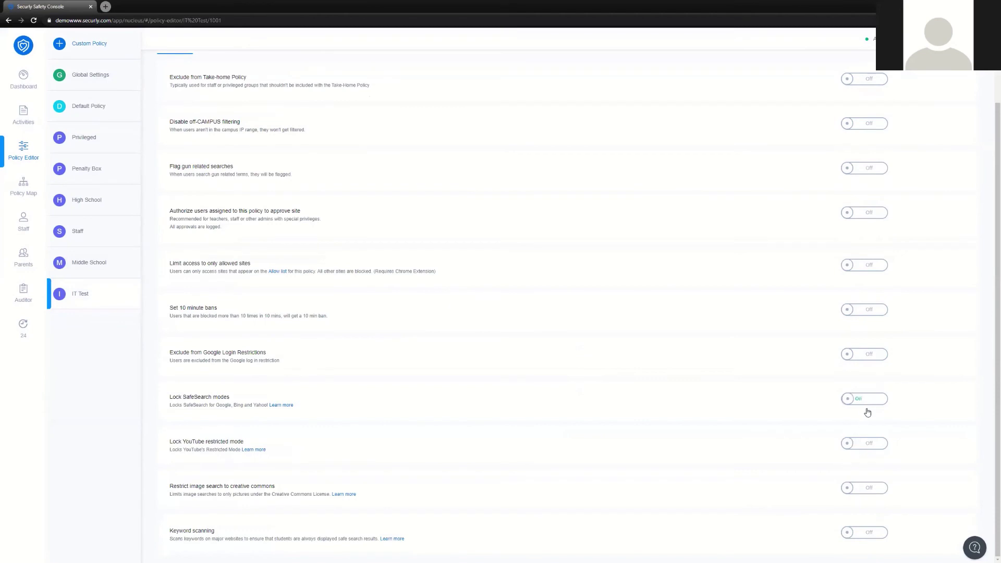
click(871, 444)
click(873, 488)
click(858, 532)
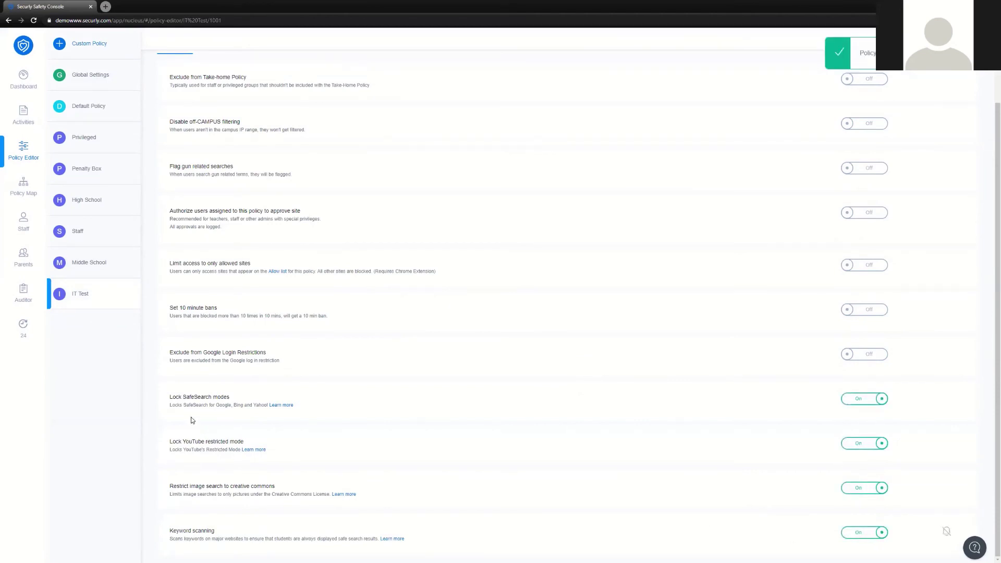
mouse_move(171, 397)
mouse_down()
mouse_move(183, 397)
mouse_move(170, 397)
mouse_up()
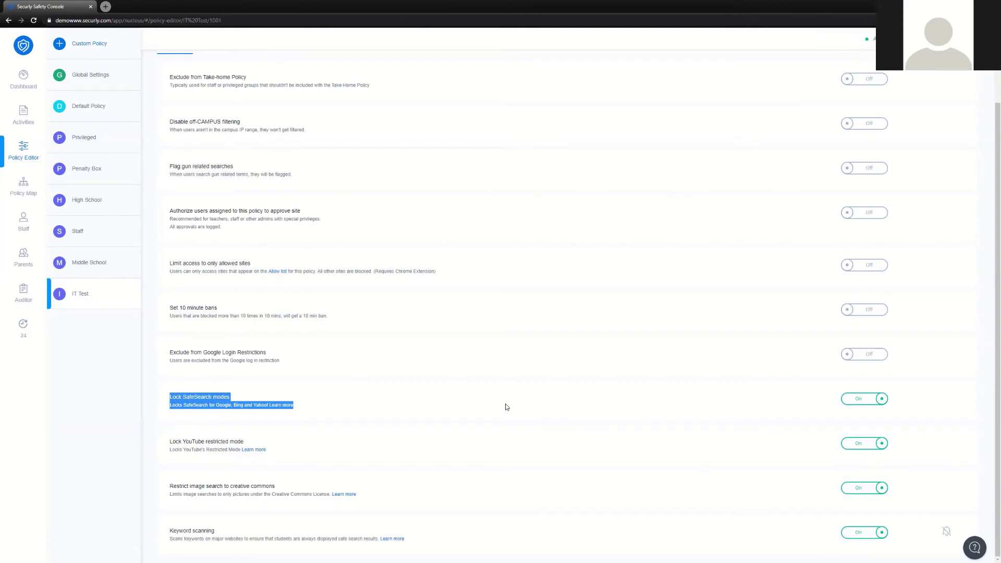
scroll(394, 383, up, 2)
click(215, 124)
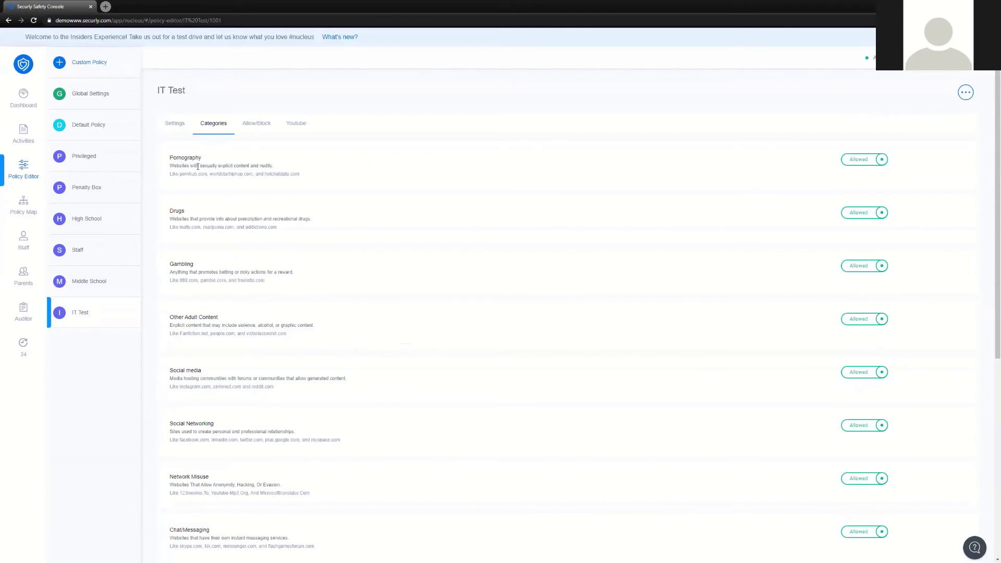
Step: Set Pornography to Blocked for IT Test and show its empty Allow/Block lists
click(862, 160)
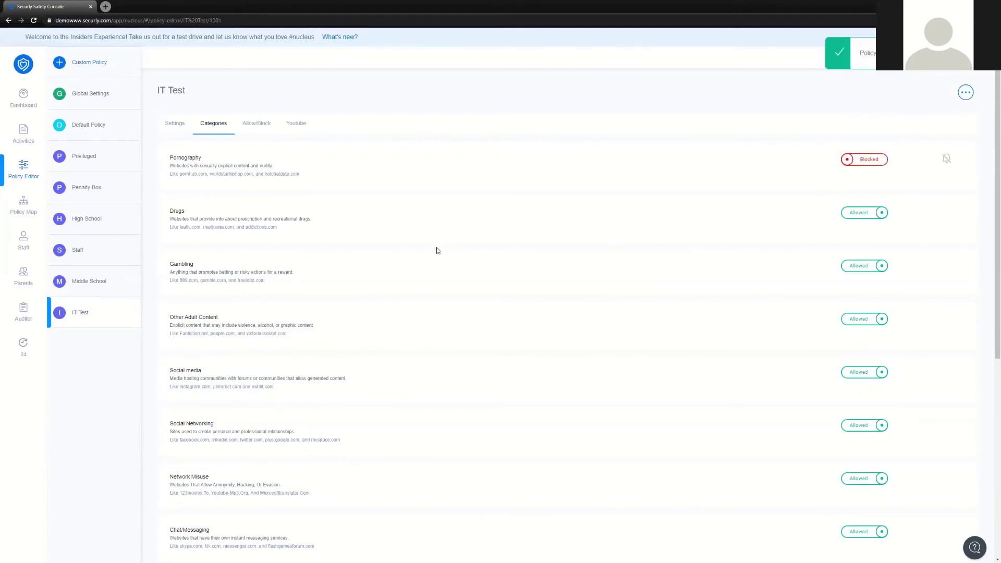
click(256, 125)
click(300, 201)
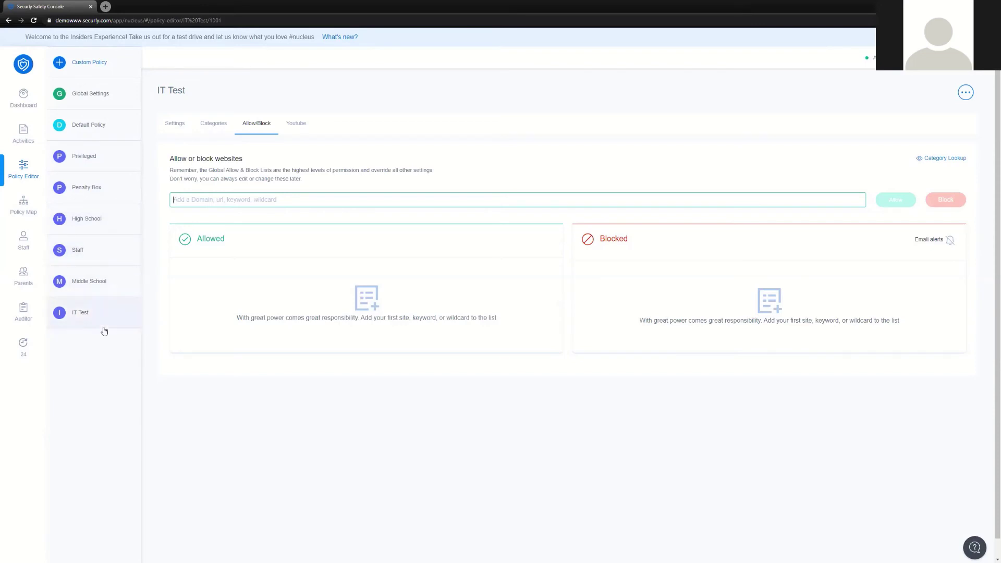
Step: Look at the policy's Clone/Delete options, then start another new policy
click(966, 92)
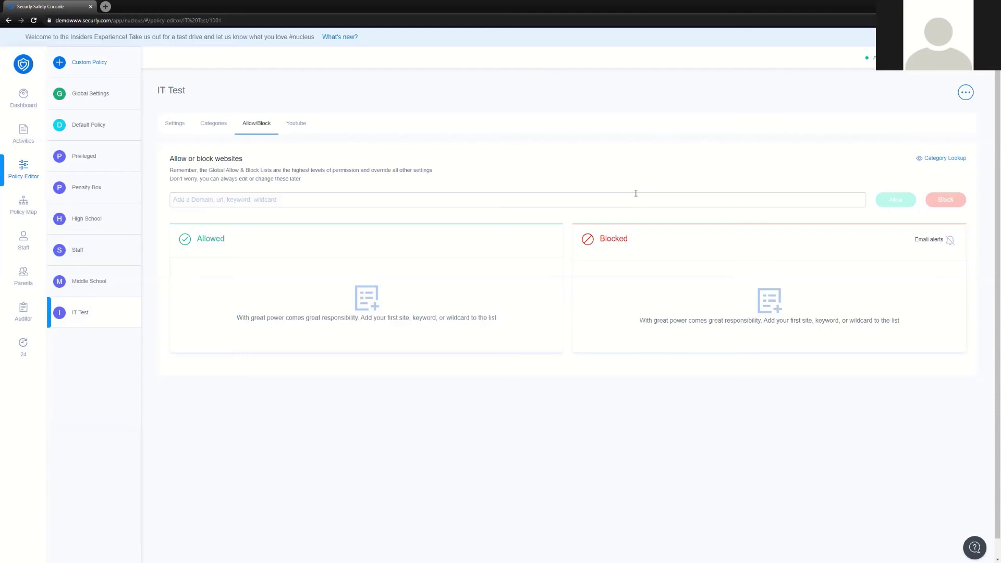
click(100, 61)
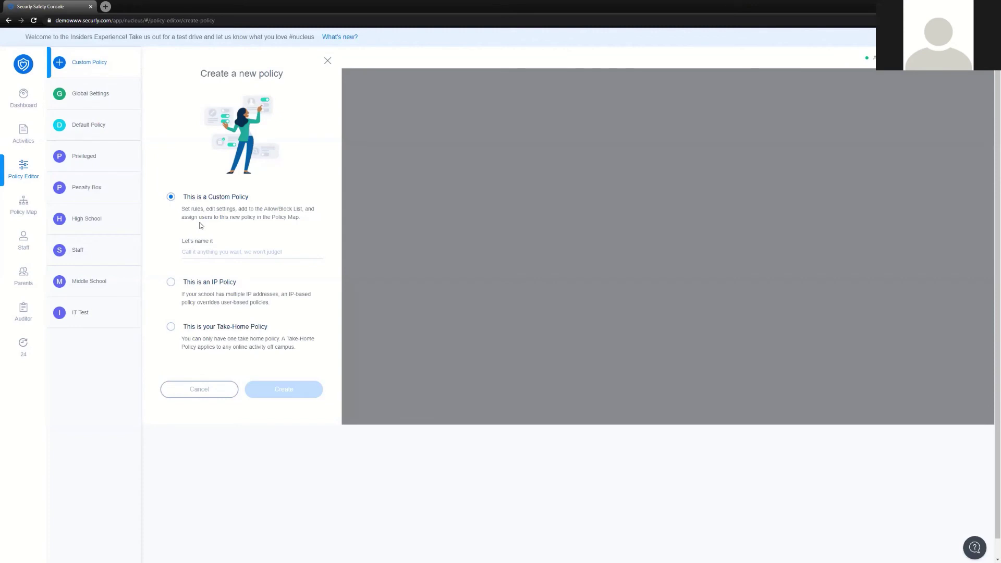
Step: Pick the Take-Home Policy type over IP Policy and create 'Take Home Policy'
click(171, 283)
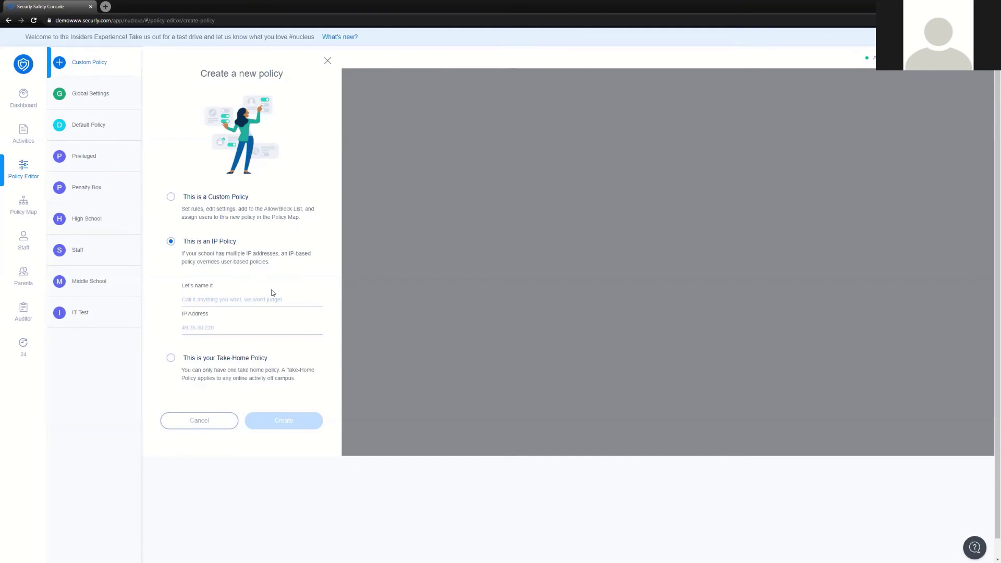
drag(237, 243, 186, 244)
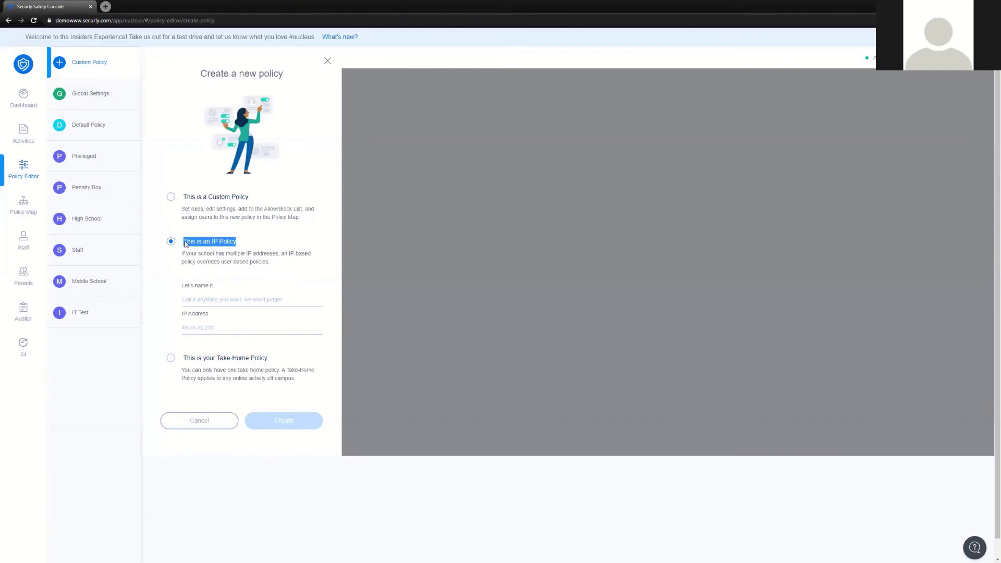
click(289, 191)
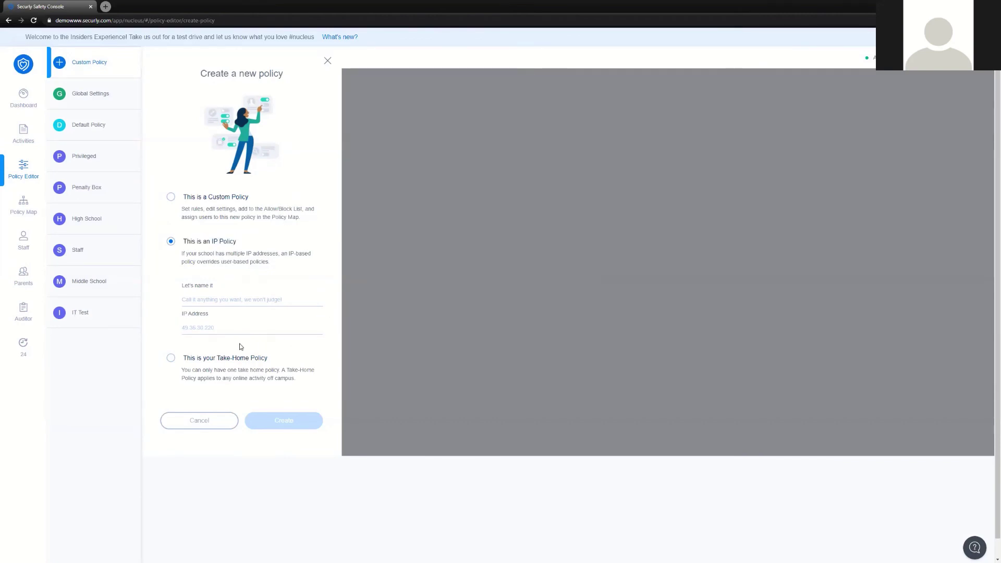
click(171, 359)
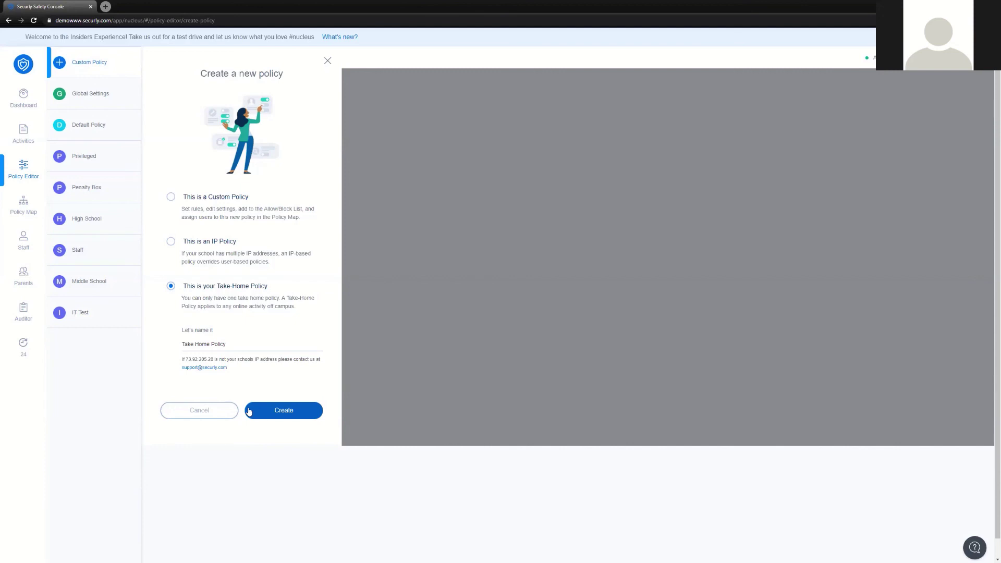
click(291, 411)
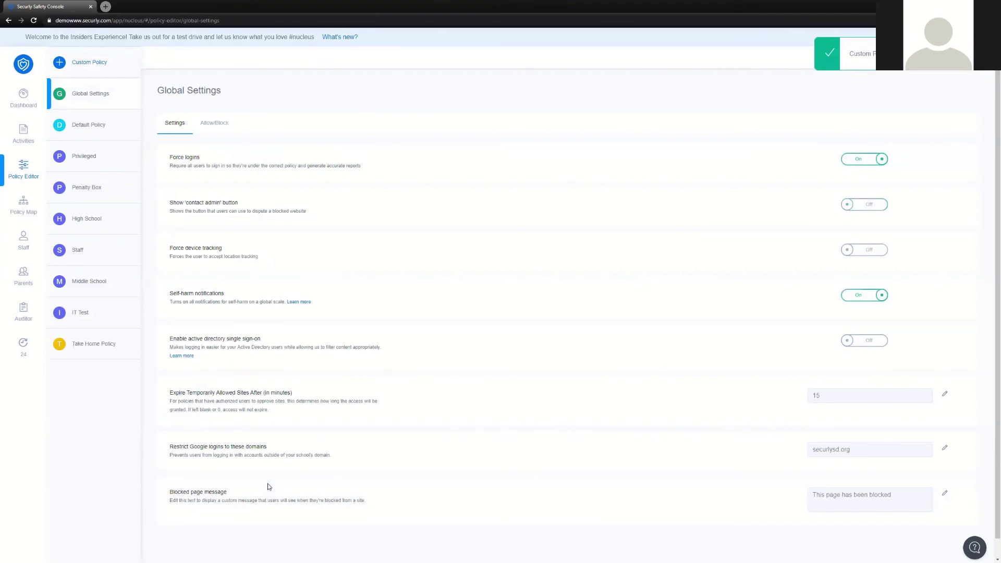